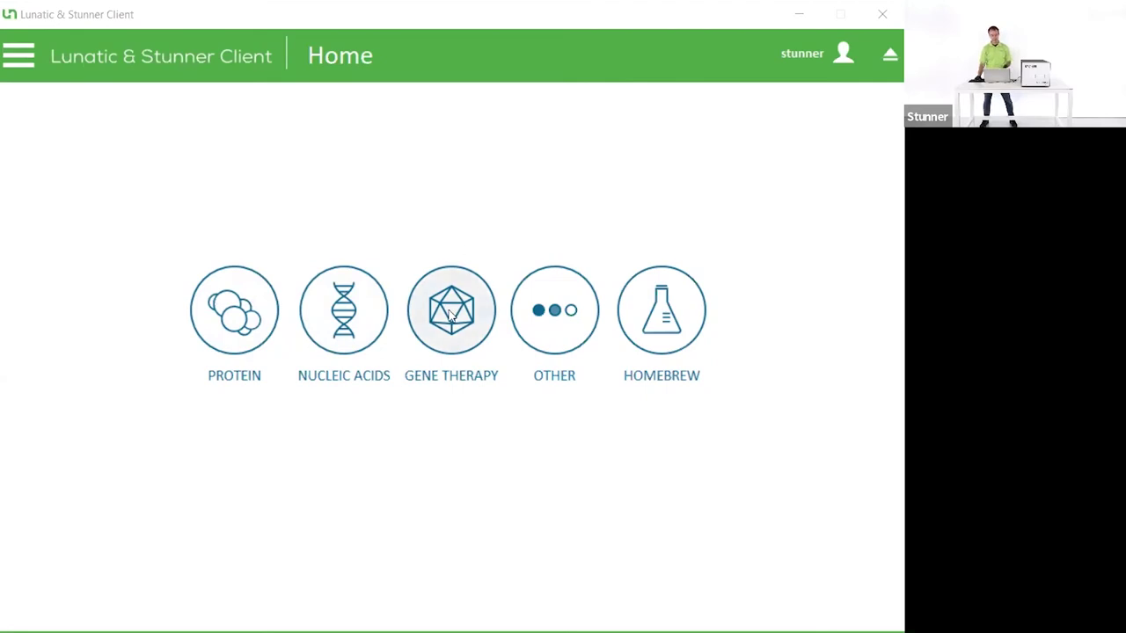
# Create a Gene Therapy AAV Quant experiment named 'Live Demo' on a Stunner Plate.
pyautogui.click(450, 315)
pyautogui.click(104, 179)
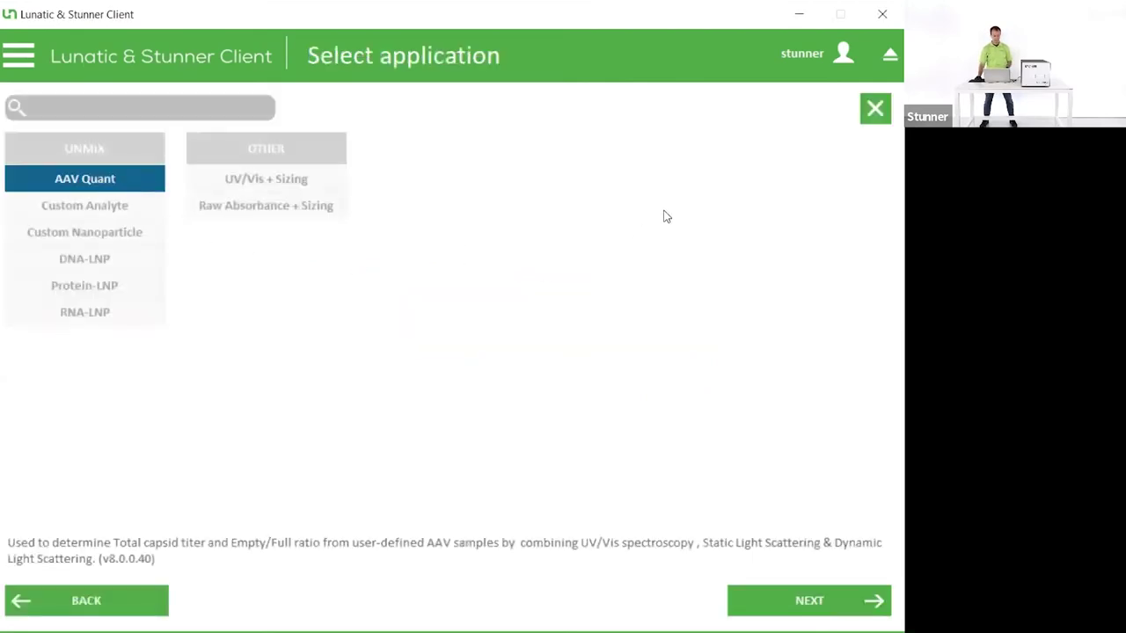
pyautogui.click(809, 601)
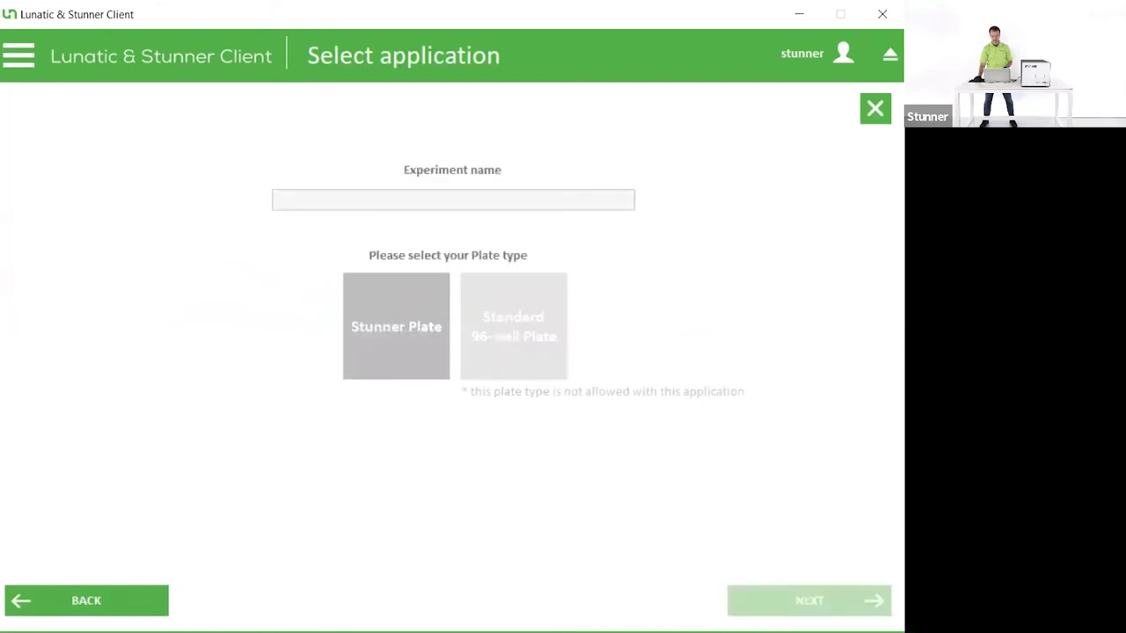
pyautogui.write('Live Demo')
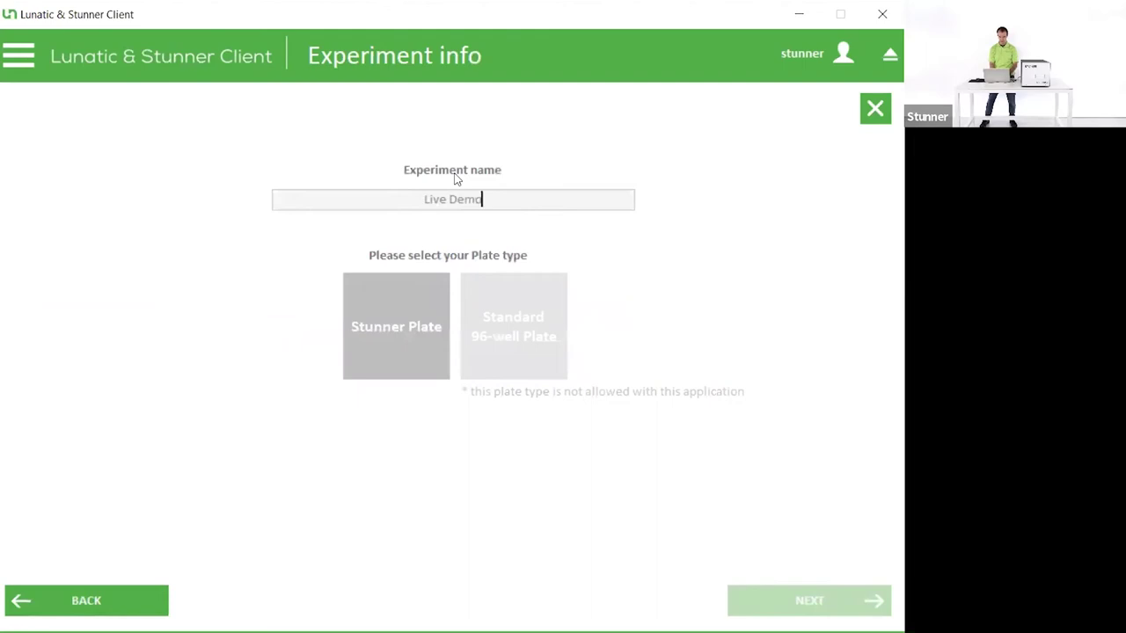
pyautogui.click(396, 341)
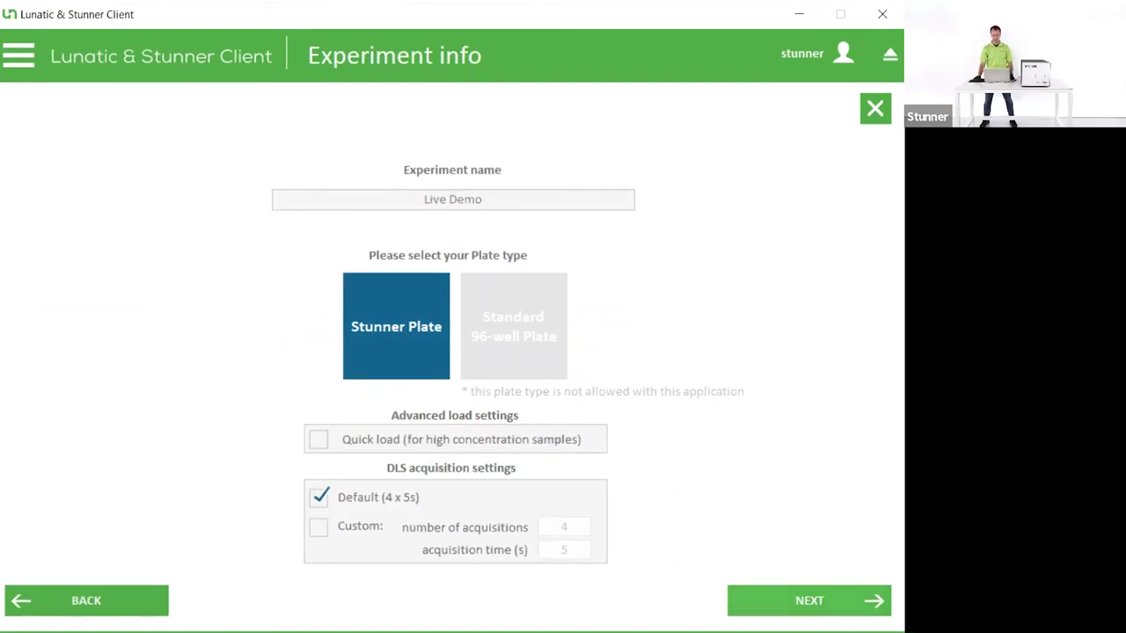
# In the plate layout, mark wells A1, A2, B1 and B2 as blanks.
pyautogui.click(818, 601)
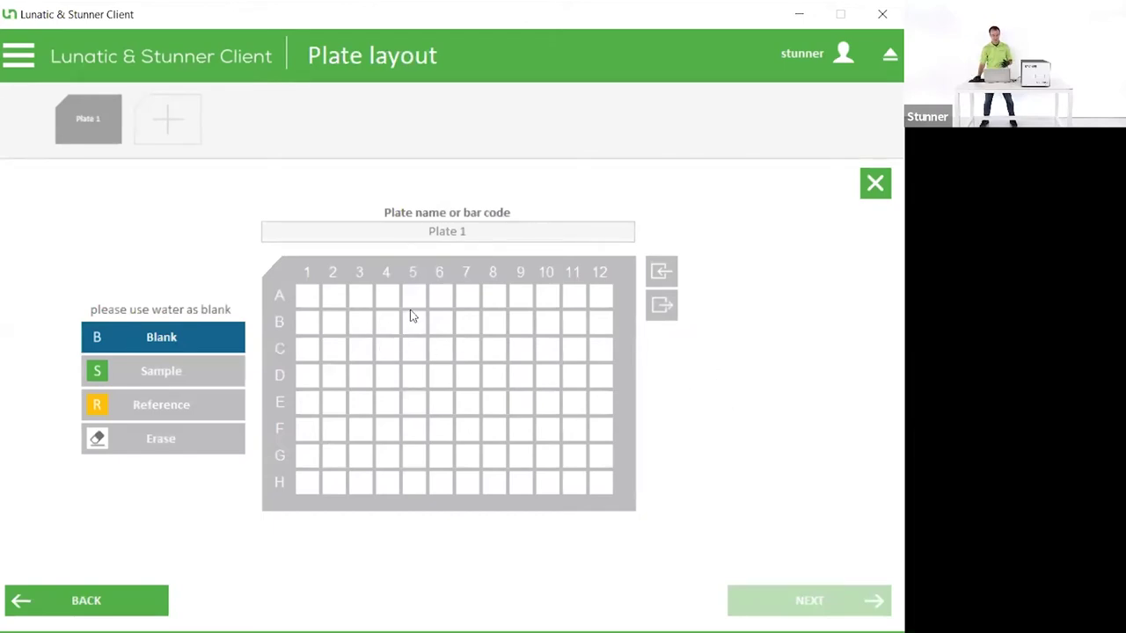
pyautogui.moveTo(309, 301); pyautogui.dragTo(360, 299)
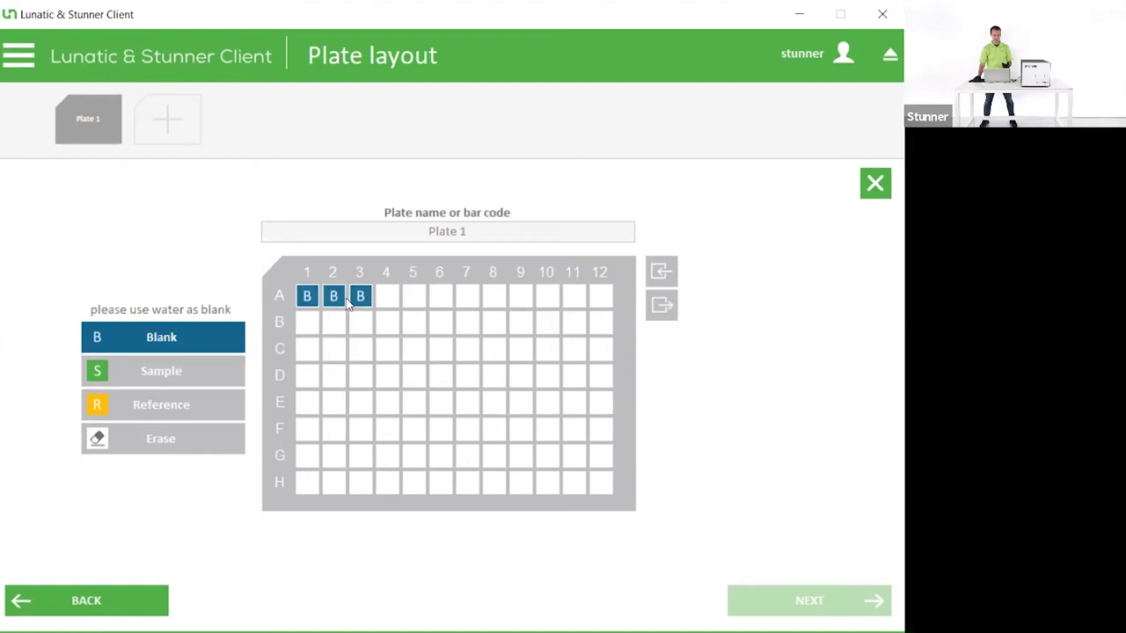
pyautogui.moveTo(314, 331); pyautogui.dragTo(360, 326)
pyautogui.click(219, 434)
pyautogui.click(360, 297)
pyautogui.click(359, 323)
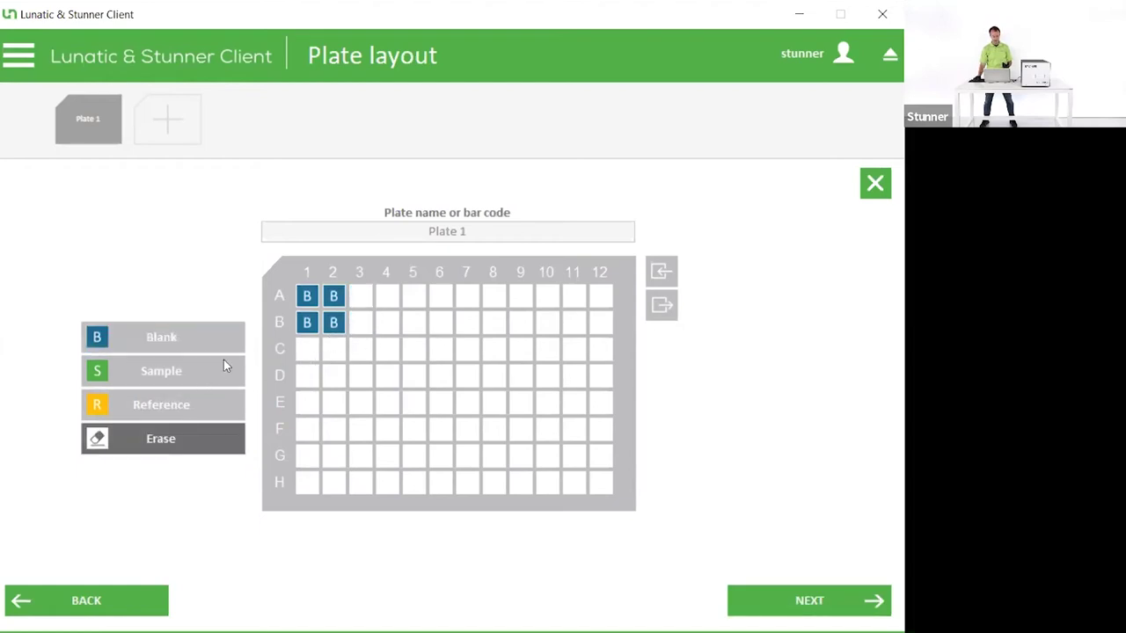
# Mark wells C1 and C2 as samples, then bring up the sample import page.
pyautogui.press('s')
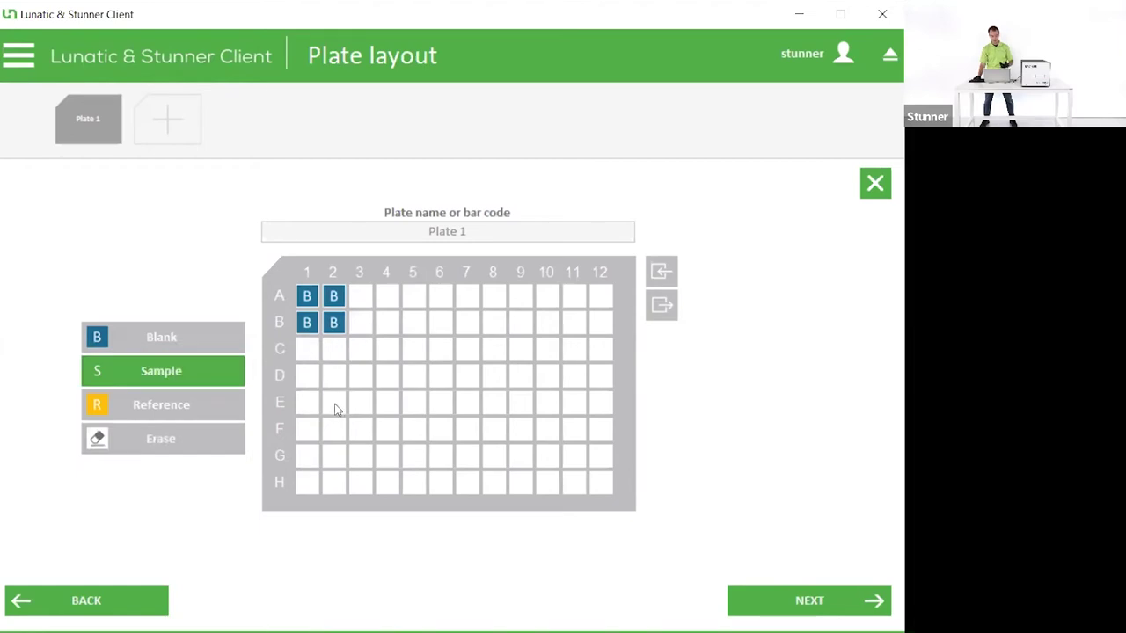
pyautogui.moveTo(340, 419); pyautogui.dragTo(340, 427)
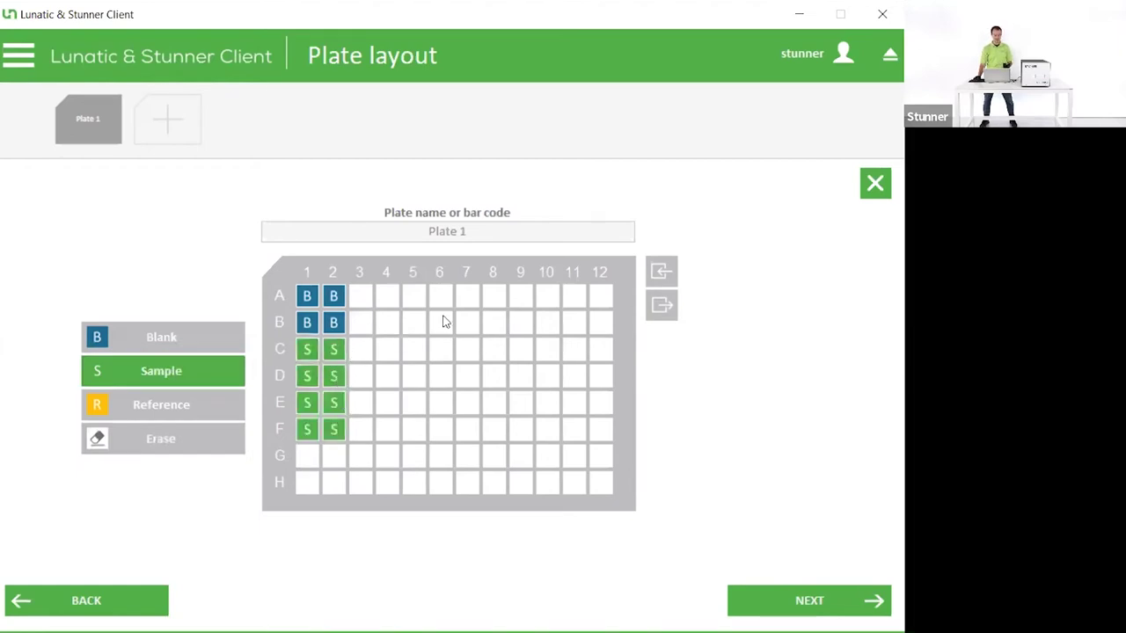
pyautogui.click(191, 444)
pyautogui.moveTo(314, 381); pyautogui.dragTo(339, 437)
pyautogui.click(663, 273)
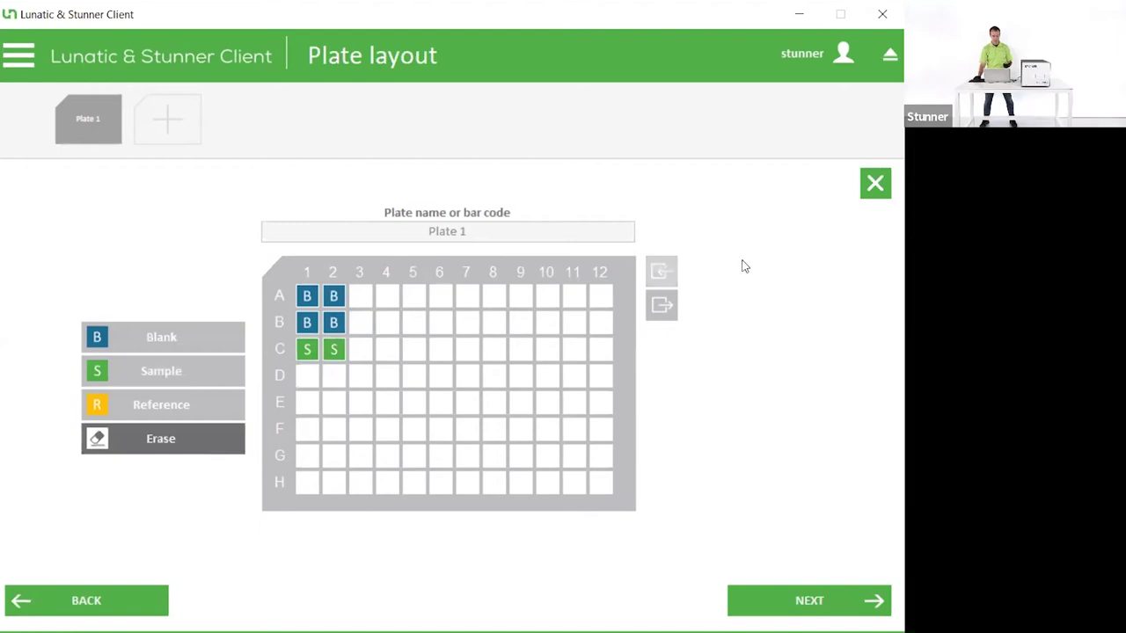
# Import the plate layout from the Desktop file 'excel import.xlsx'.
pyautogui.click(635, 127)
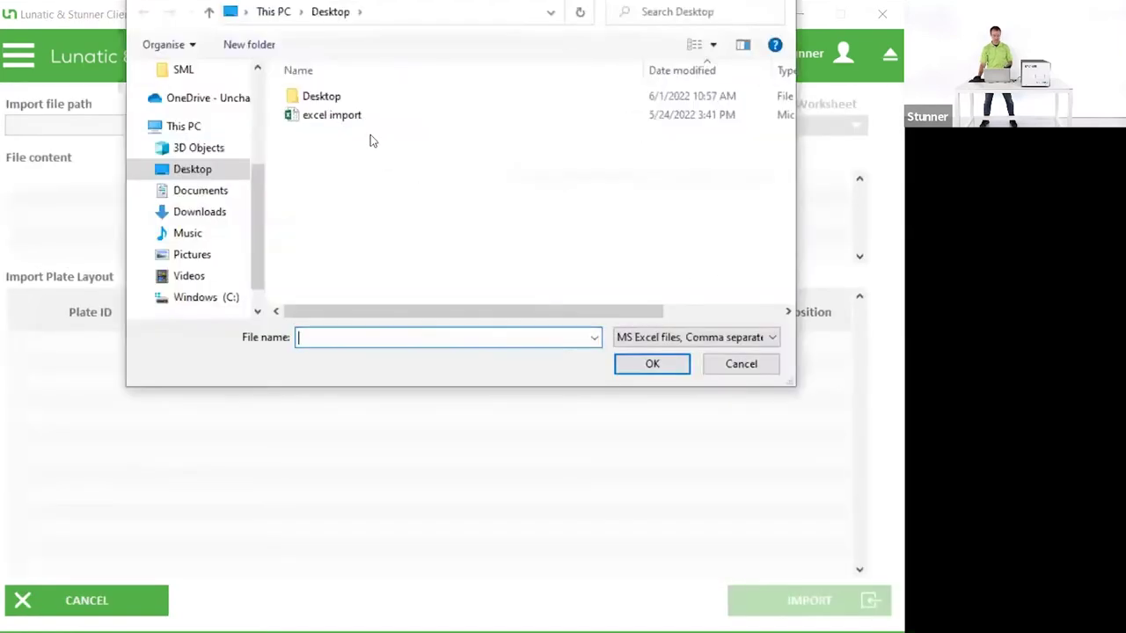
pyautogui.click(354, 117)
pyautogui.click(653, 365)
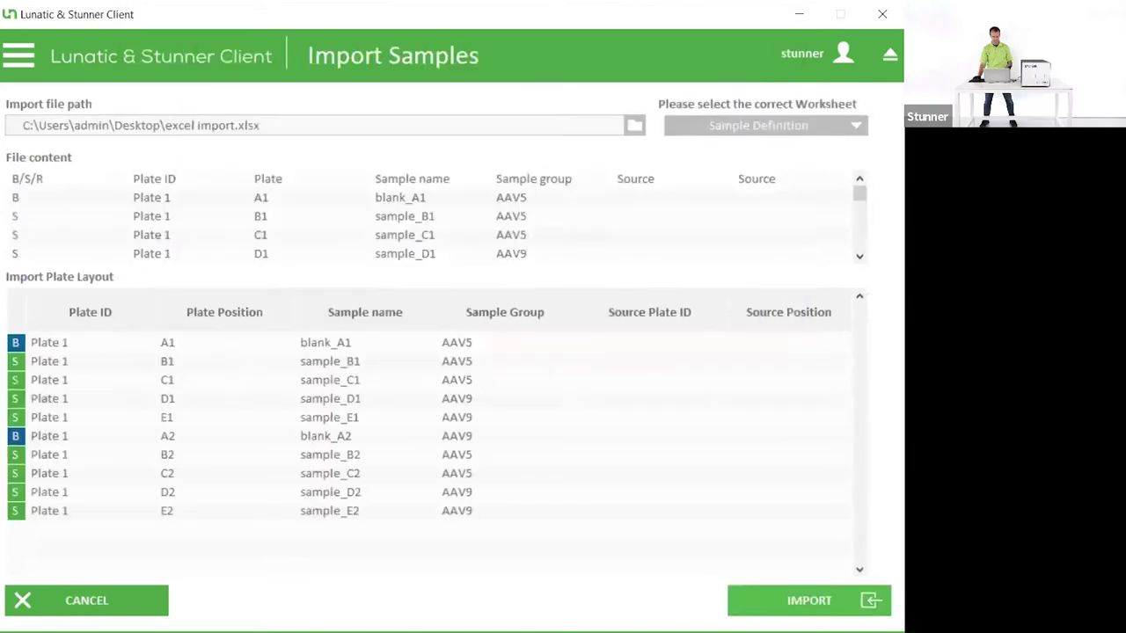
pyautogui.click(805, 603)
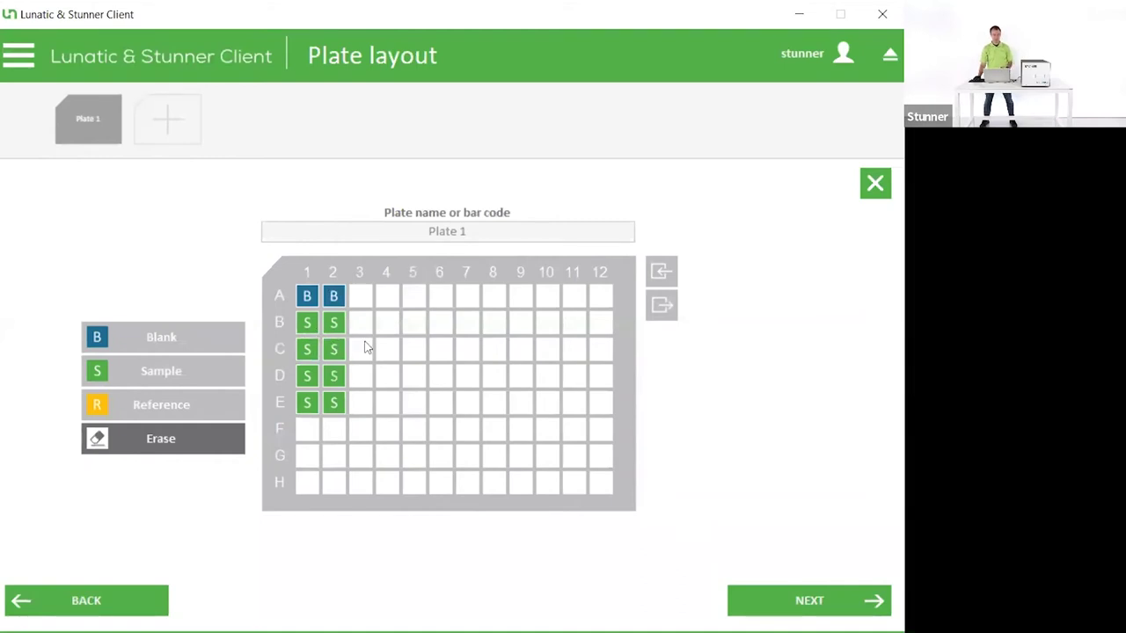
# Accept the AAV5 and AAV9 sample groups and continue to Edit samples.
pyautogui.click(813, 600)
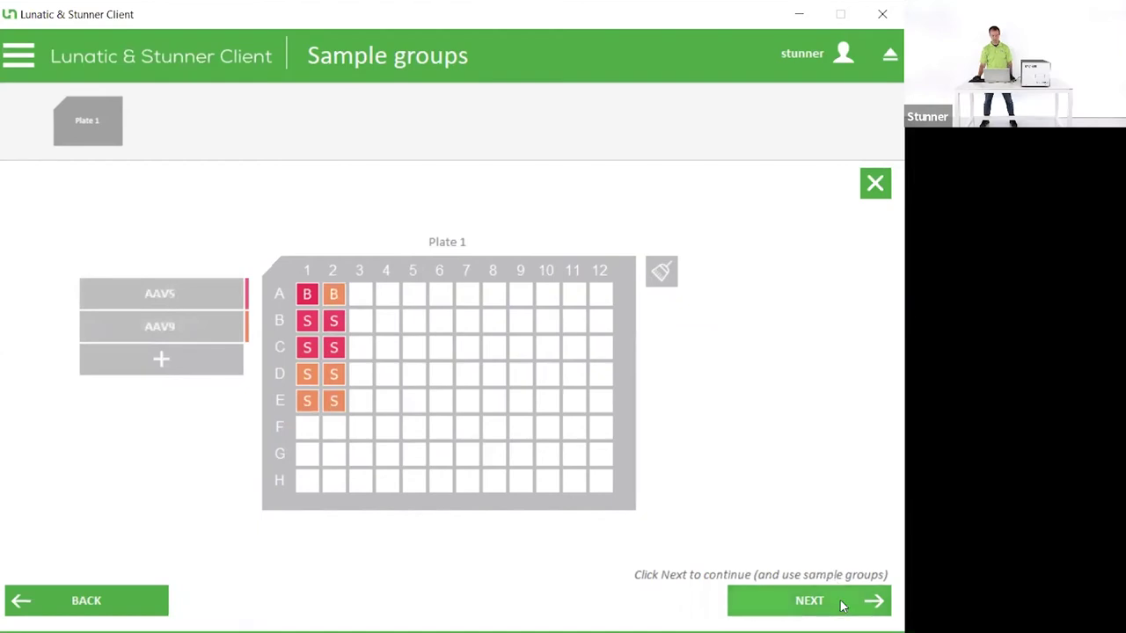
pyautogui.click(184, 303)
pyautogui.click(775, 600)
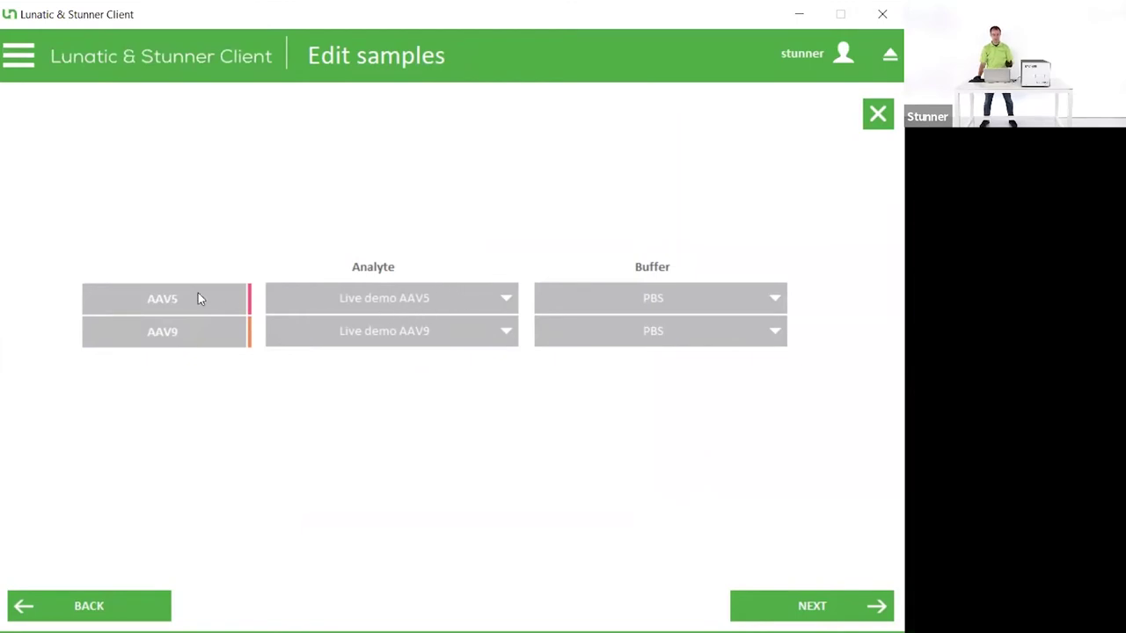
# Check the analyte list but keep Live demo AAV5/AAV9 in PBS, then show the sample table.
pyautogui.click(482, 303)
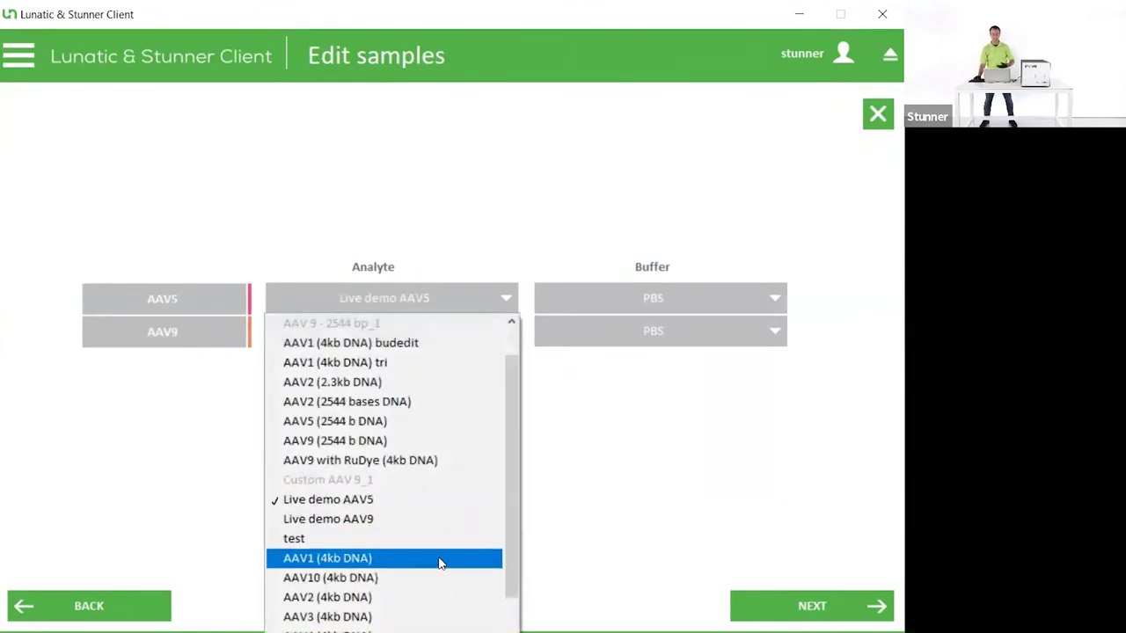
pyautogui.moveTo(520, 502); pyautogui.dragTo(533, 586)
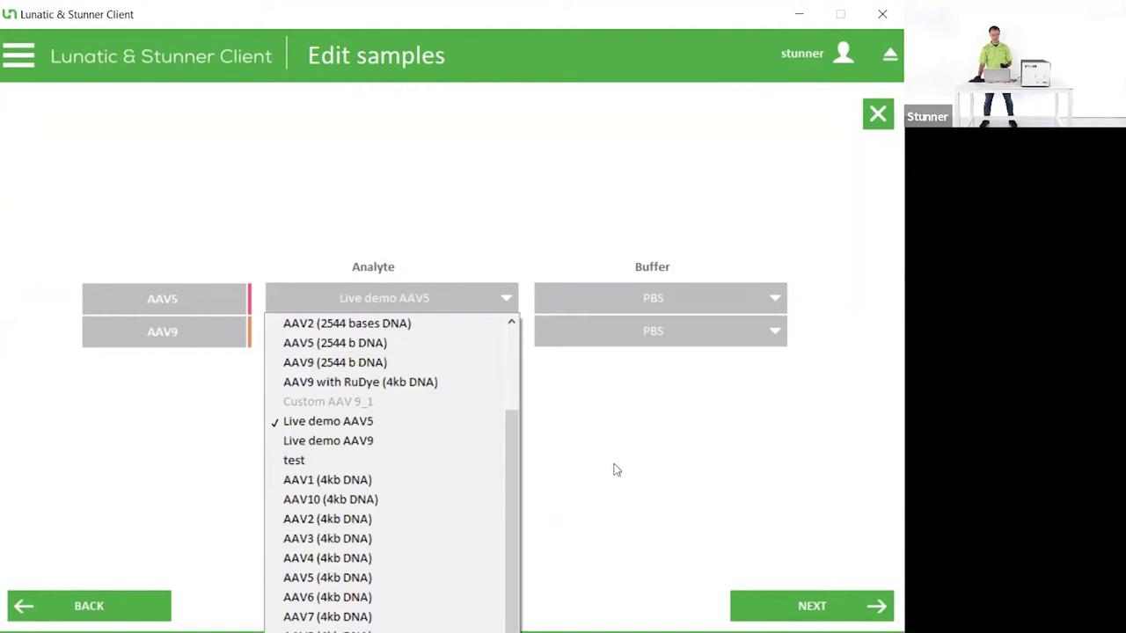
pyautogui.click(660, 450)
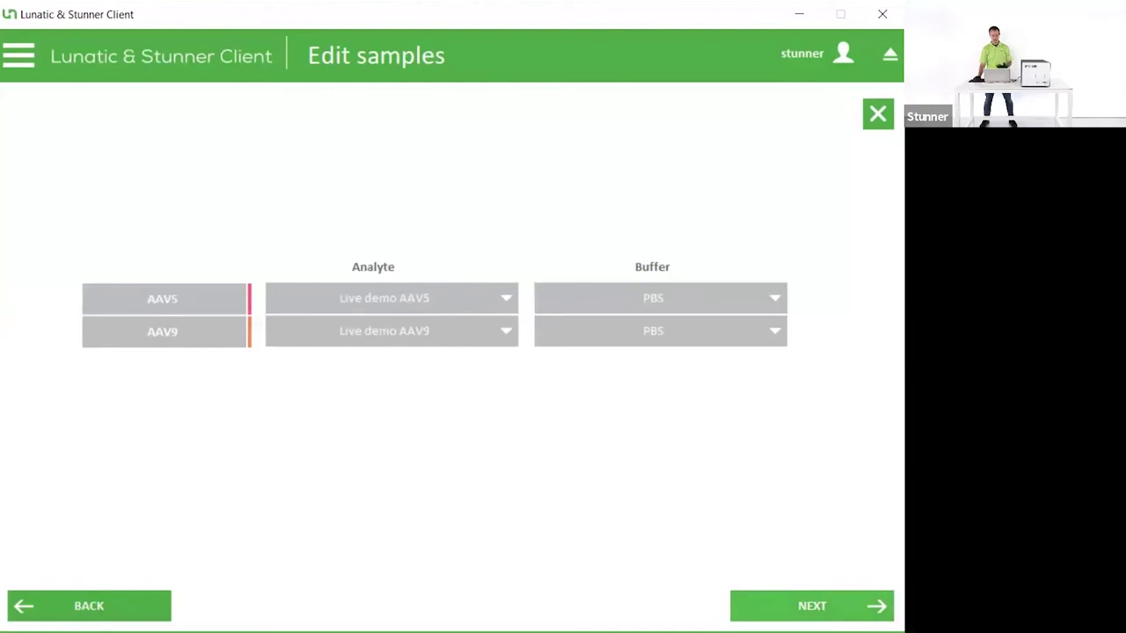
pyautogui.click(834, 606)
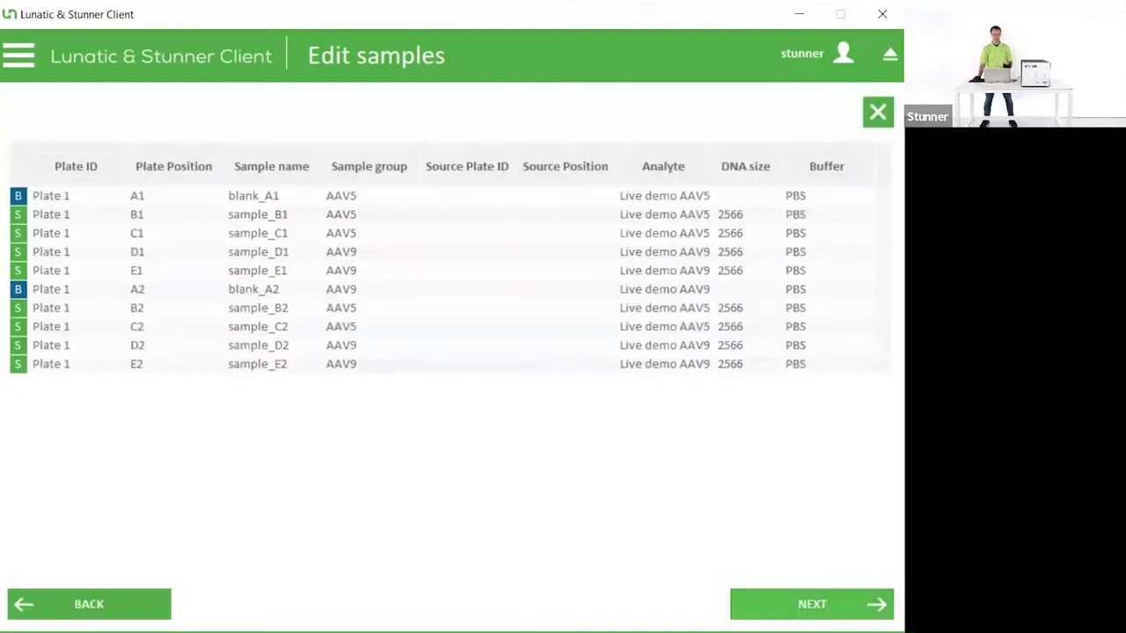
# Go through the Overview and load and measure the Live Demo plate.
pyautogui.click(812, 605)
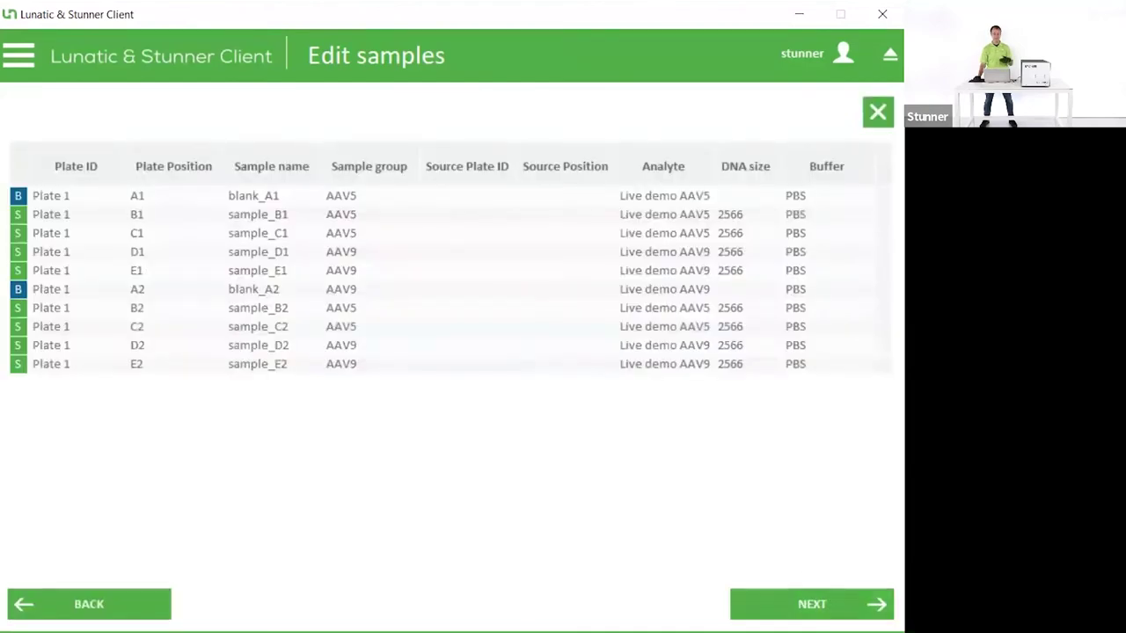
pyautogui.click(836, 604)
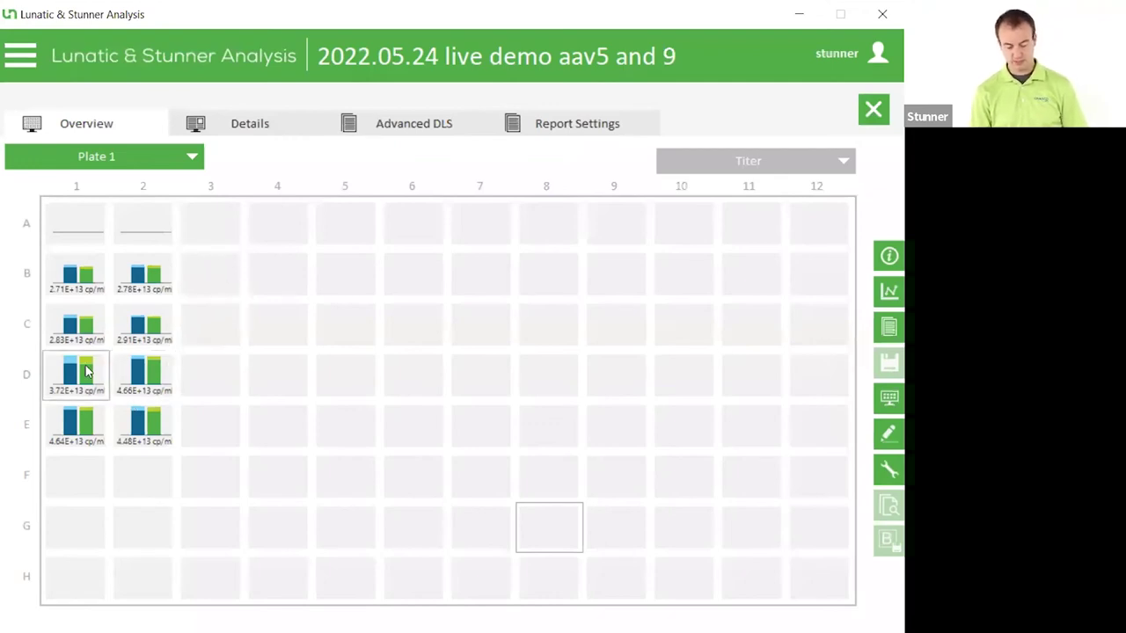
# Show sample_B1's details: absorbance spectrum, then intensity distribution with 27.3 nm capsid diameter.
pyautogui.click(238, 132)
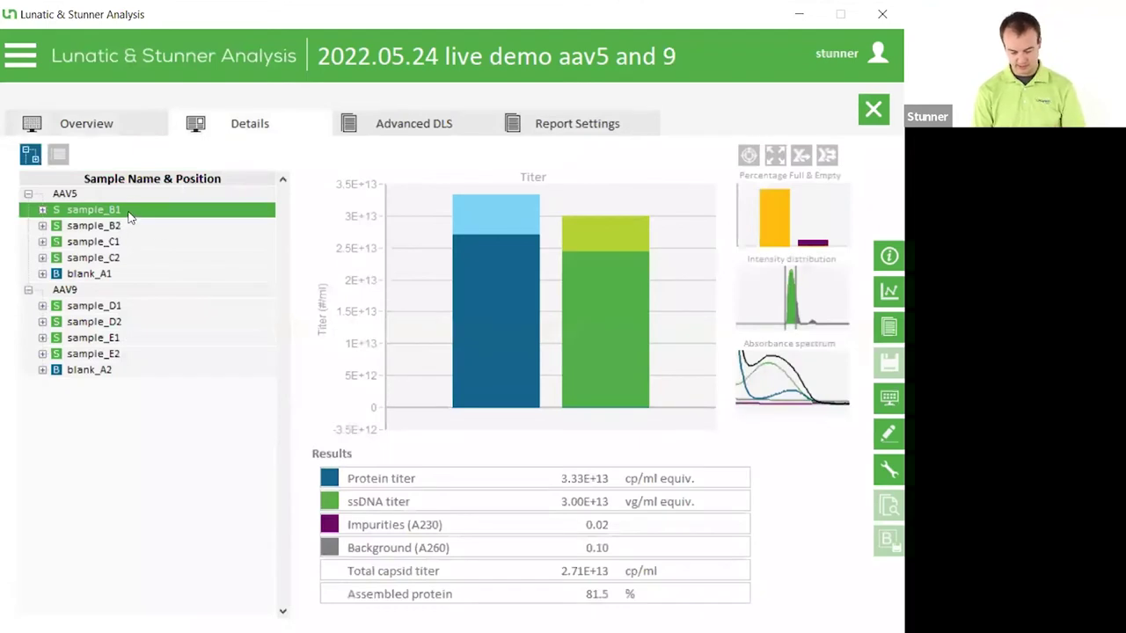
pyautogui.click(779, 380)
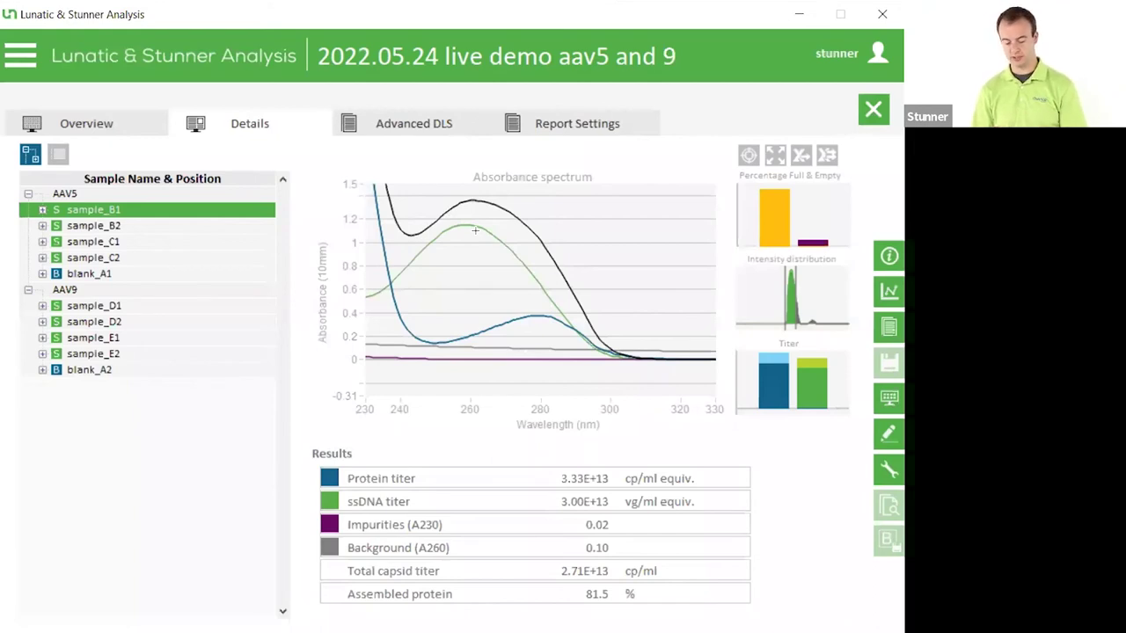
pyautogui.click(787, 303)
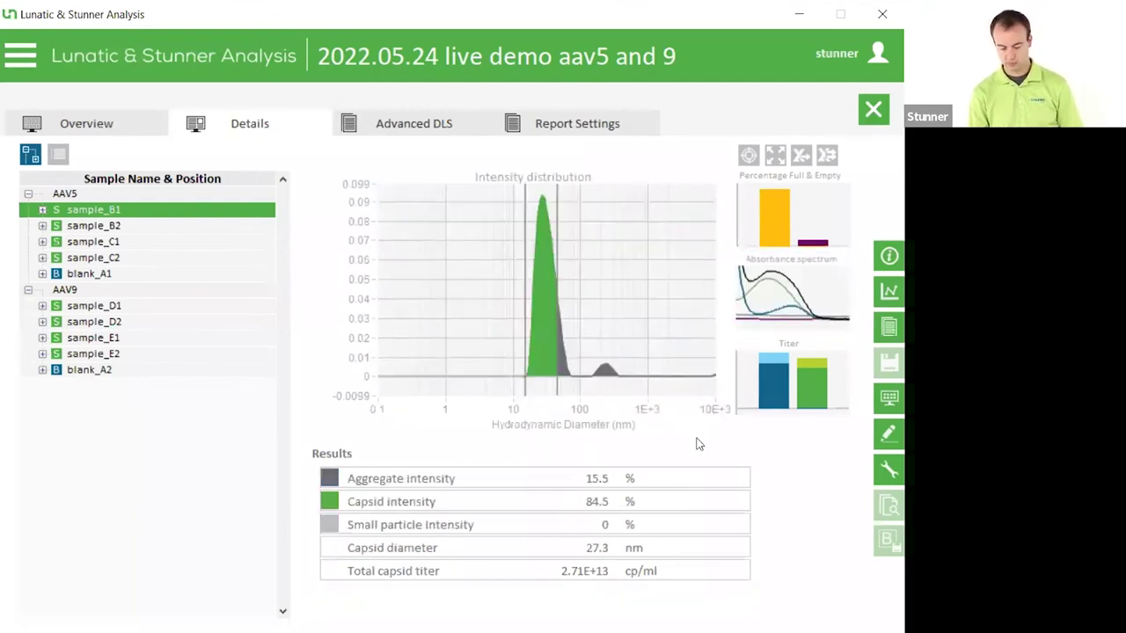